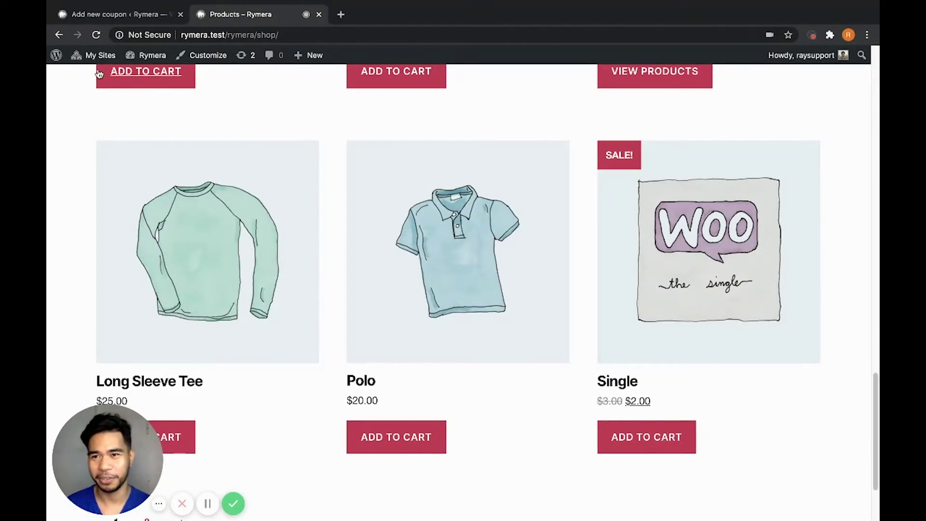
# Leave the storefront shop listing and return to the blank Add new coupon form in the admin.
pyautogui.click(107, 15)
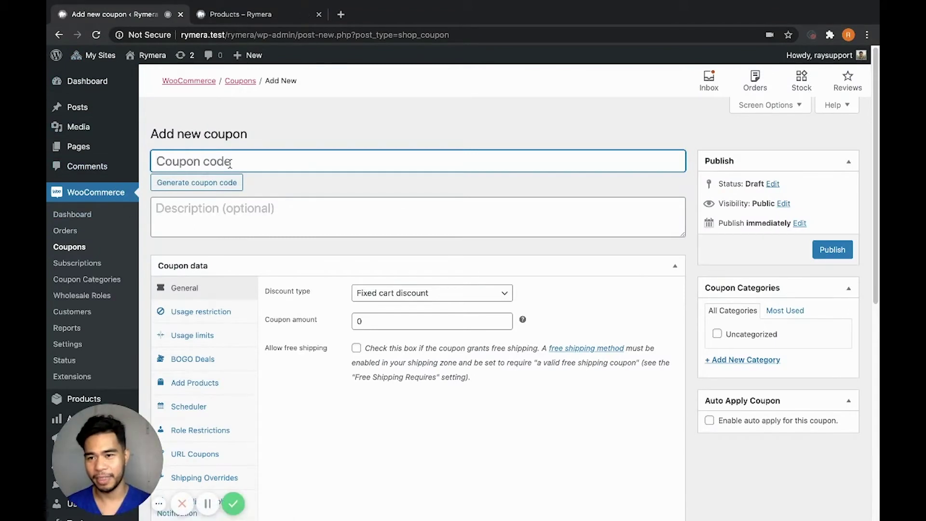
pyautogui.write('bo')
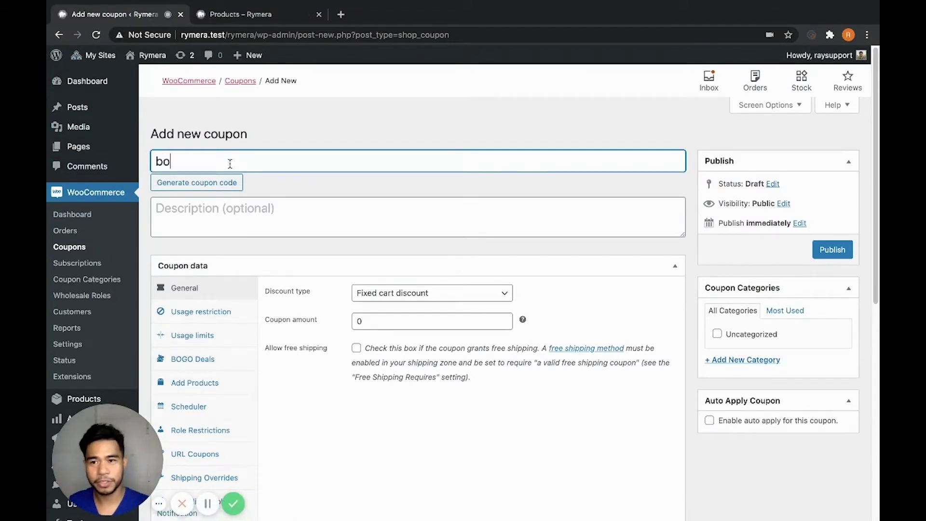
pyautogui.write('godeal')
pyautogui.scroll(-1, 277, 155)
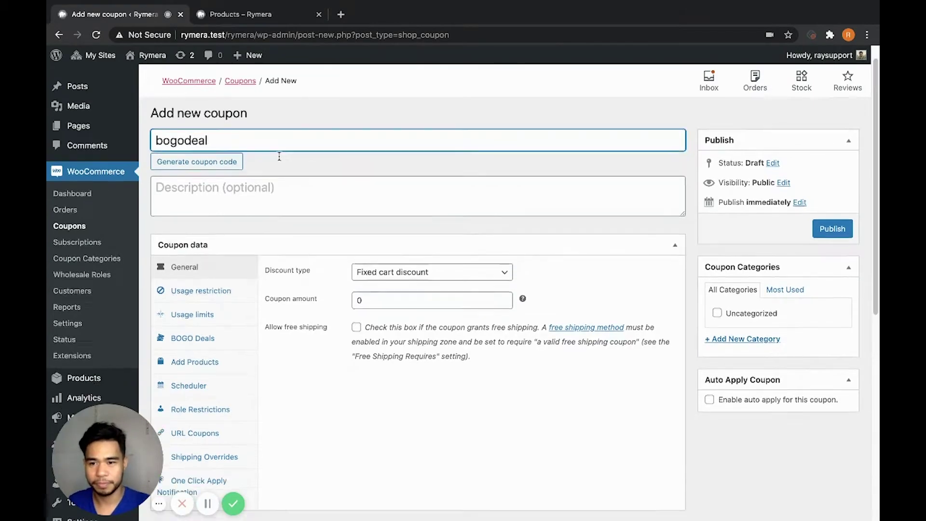
# Set Polo, quantity 1, as the trigger product of the bogodeal coupon's BOGO deal.
pyautogui.click(232, 318)
pyautogui.scroll(-3, 356, 250)
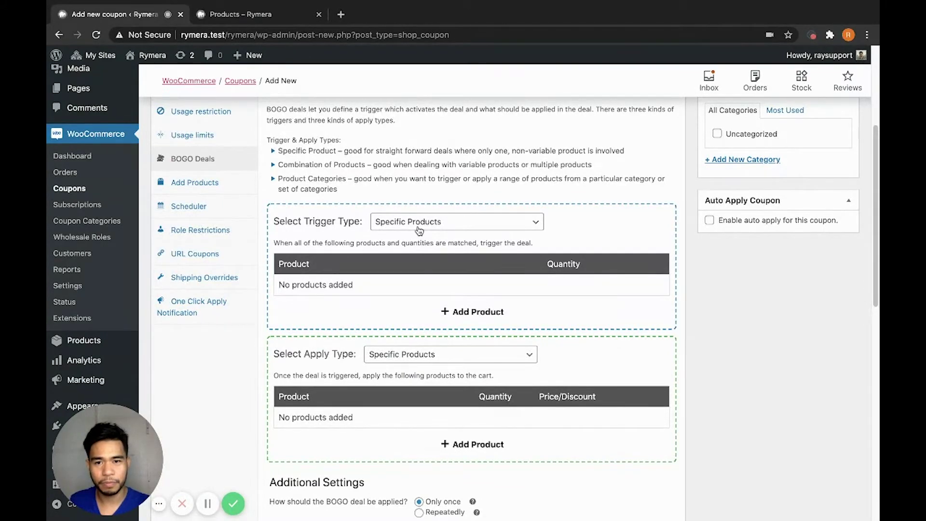
pyautogui.click(459, 312)
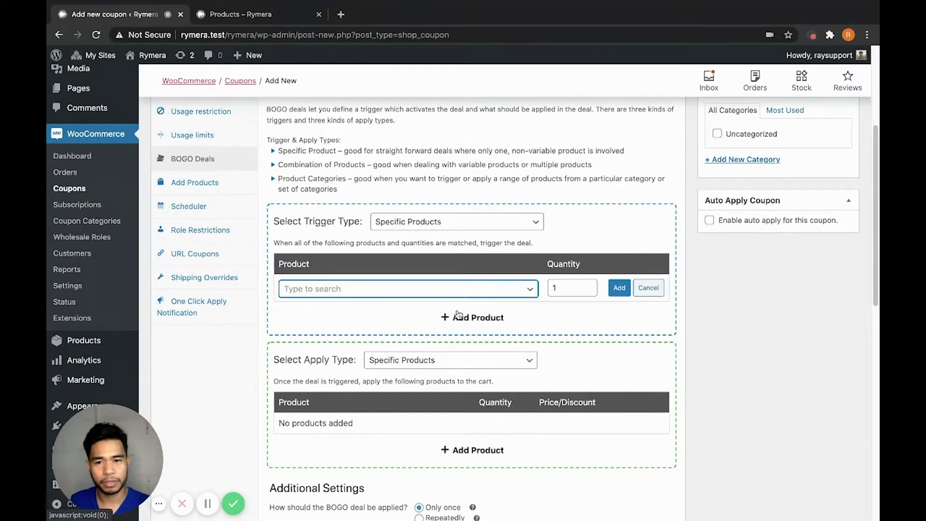
pyautogui.click(435, 293)
pyautogui.write('polo')
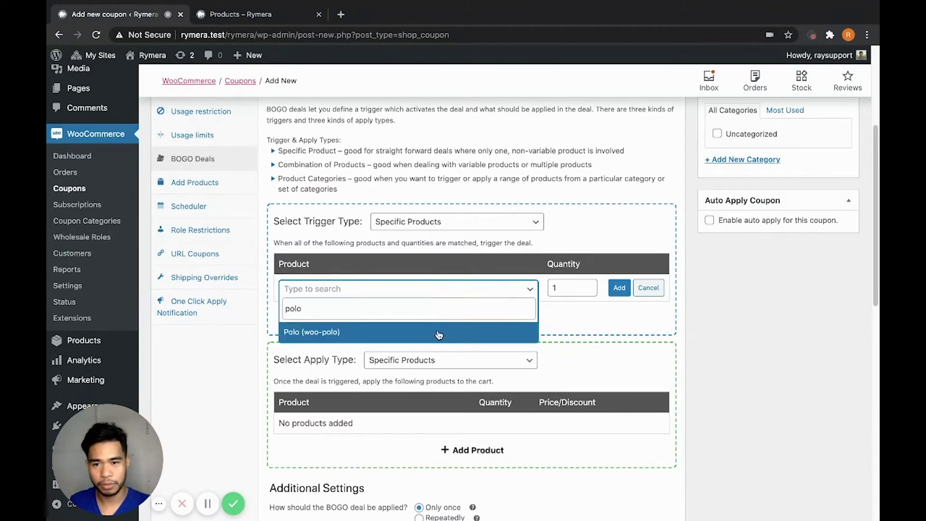
pyautogui.click(437, 332)
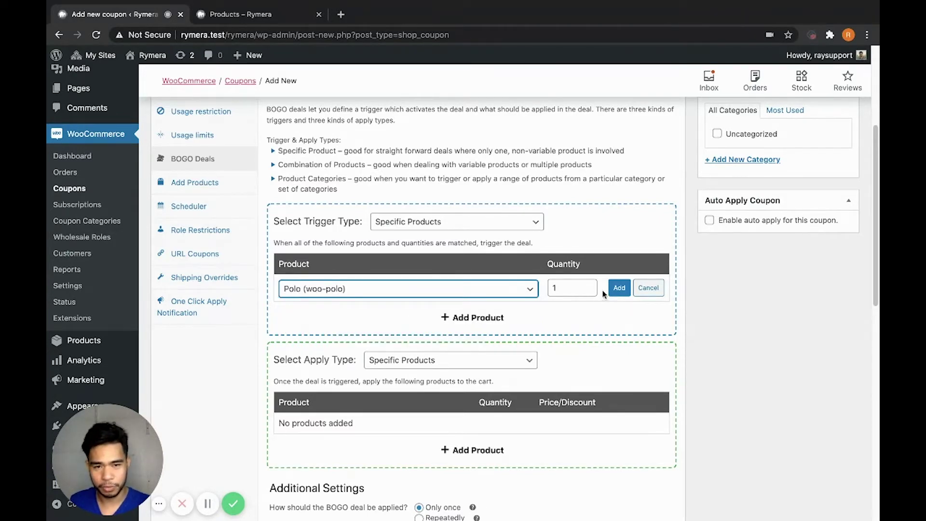
pyautogui.click(615, 288)
pyautogui.scroll(-1, 614, 293)
pyautogui.scroll(-1, 614, 291)
pyautogui.scroll(-1, 614, 291)
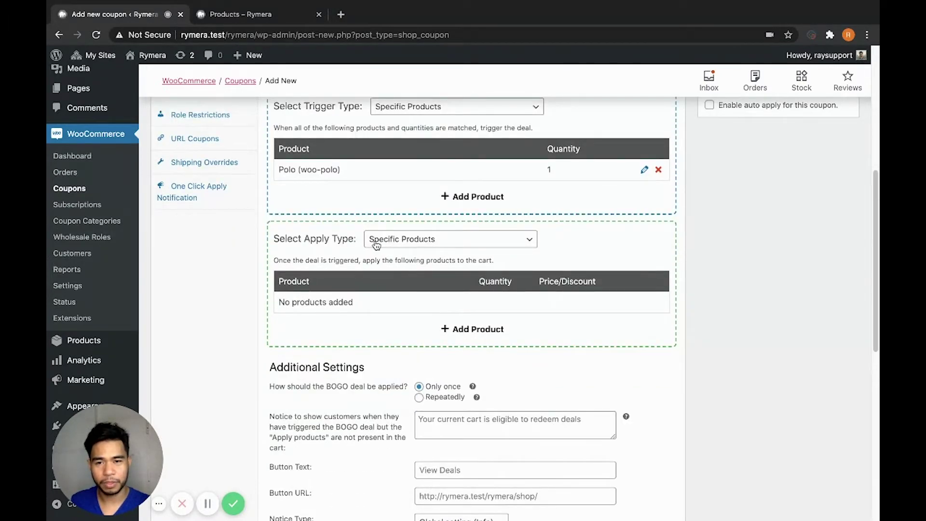
# Add Polo, quantity 1, at an override price of 0 to the deal's apply-products list.
pyautogui.click(447, 330)
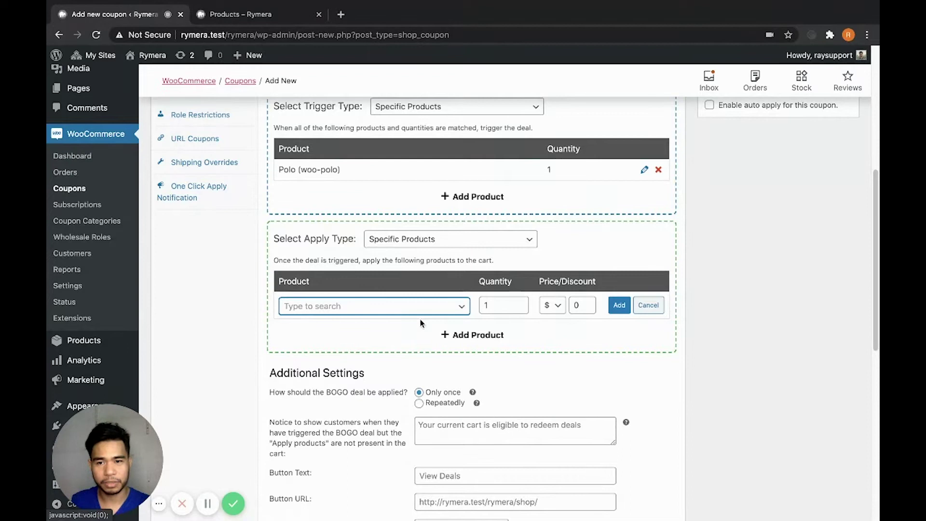
pyautogui.click(401, 309)
pyautogui.write('polo')
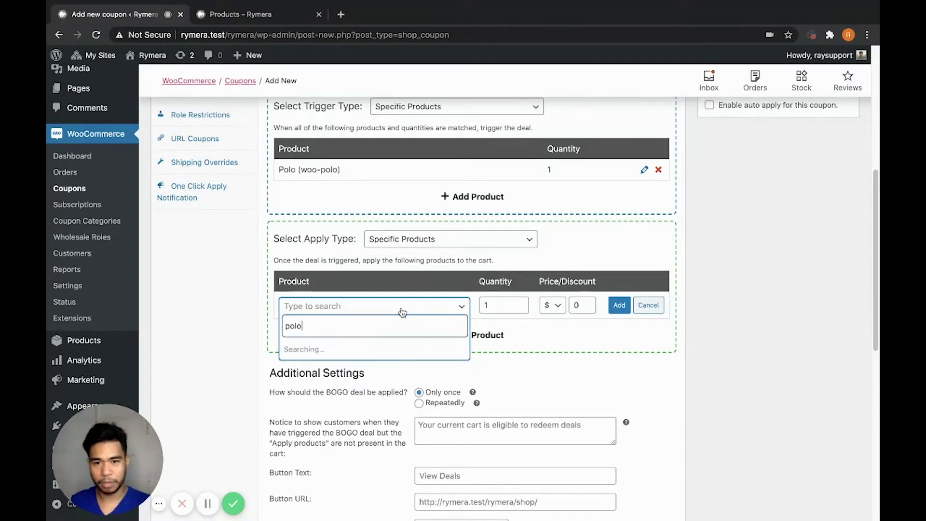
pyautogui.click(366, 349)
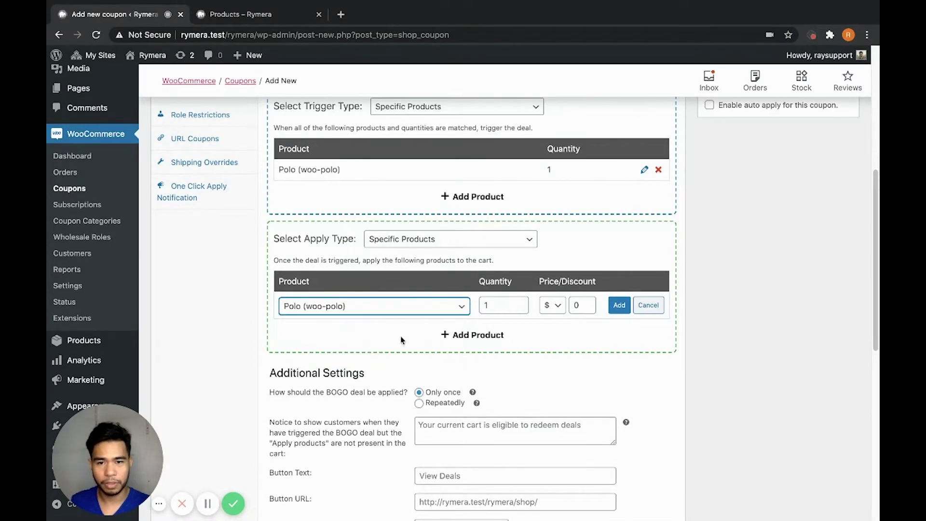
pyautogui.click(548, 309)
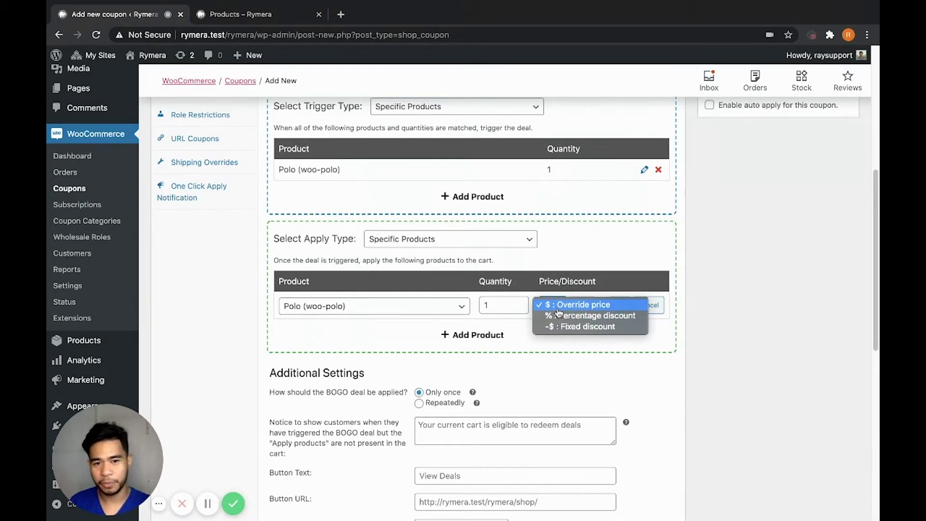
pyautogui.click(557, 308)
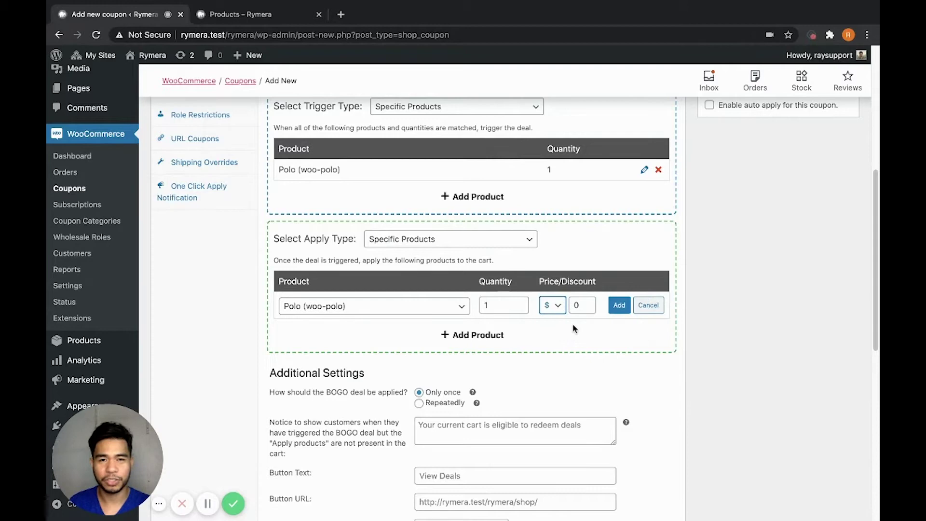
pyautogui.click(619, 306)
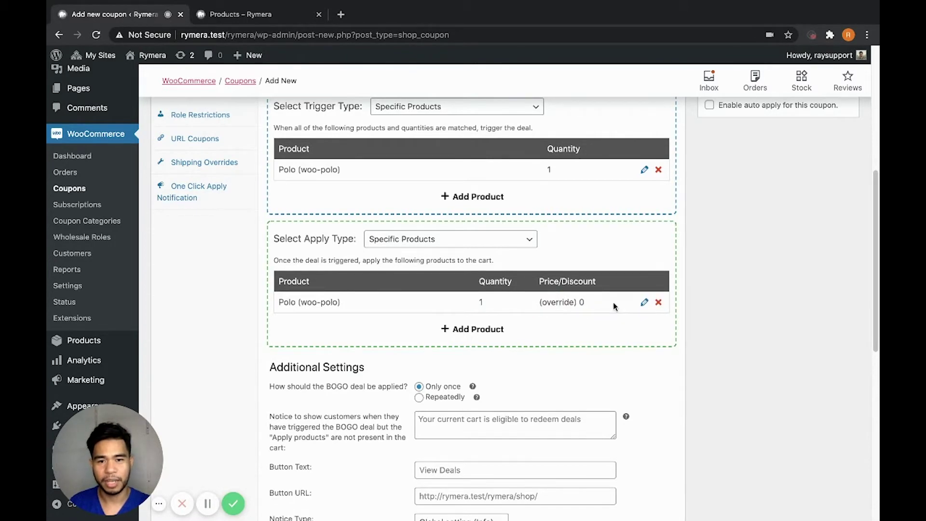
pyautogui.scroll(-2, 613, 301)
pyautogui.scroll(-2, 612, 306)
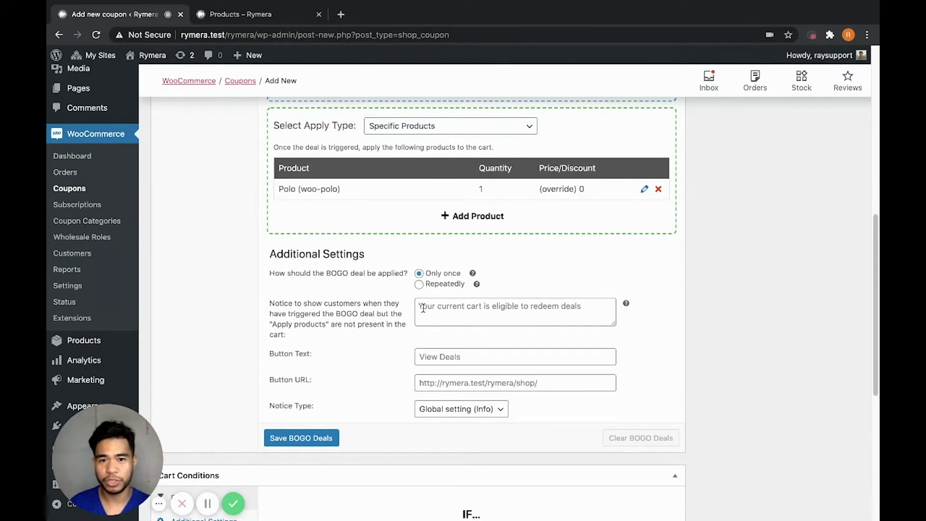
# Write the customer notice 'Get your Polo now!', correcting it to a capital P.
pyautogui.click(427, 309)
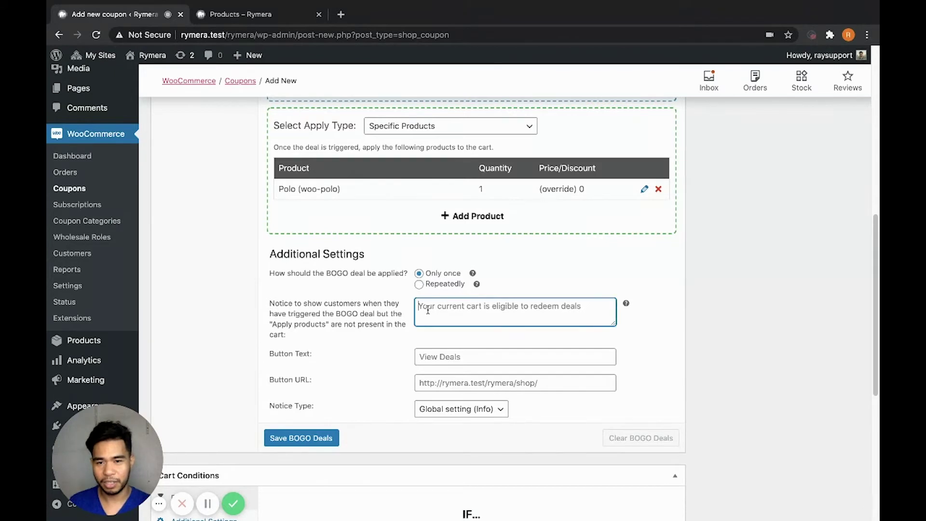
pyautogui.write('Get ')
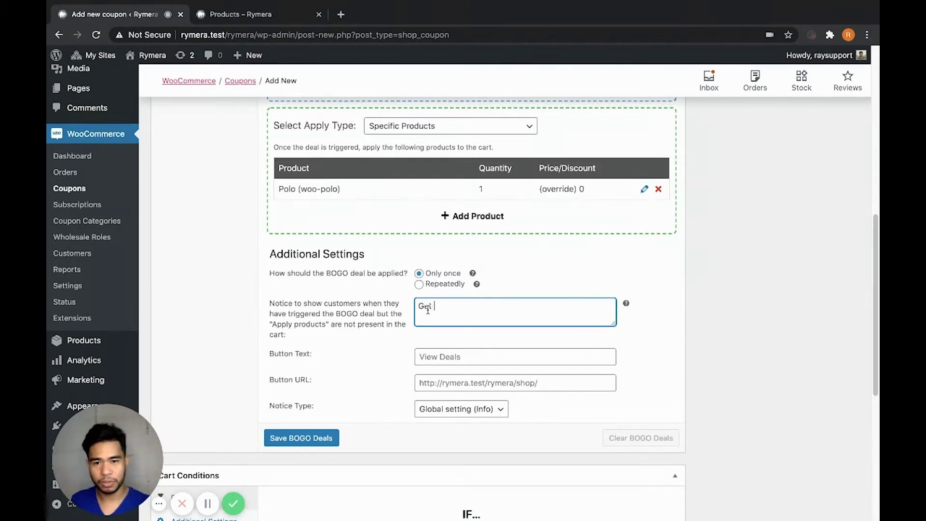
pyautogui.write('your polo n')
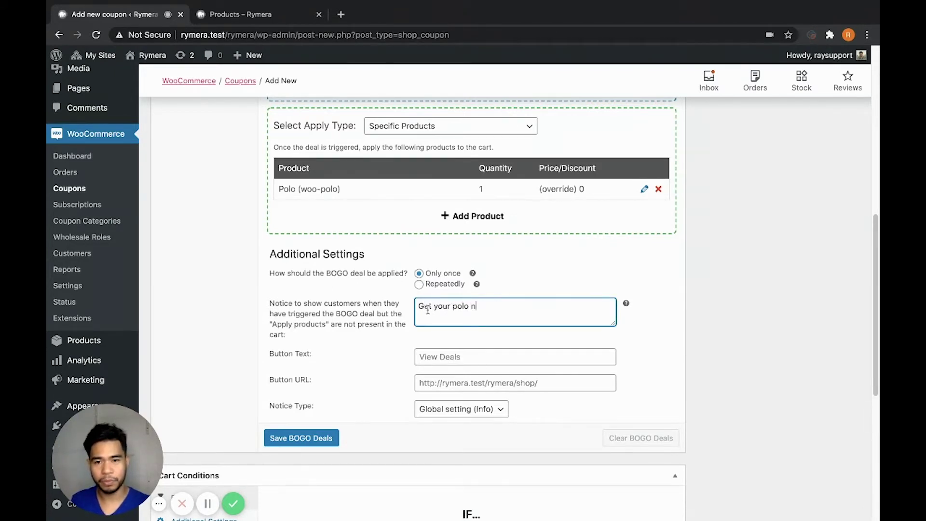
pyautogui.write('ow')
pyautogui.press('Left')
pyautogui.press('Left')
pyautogui.press('Left')
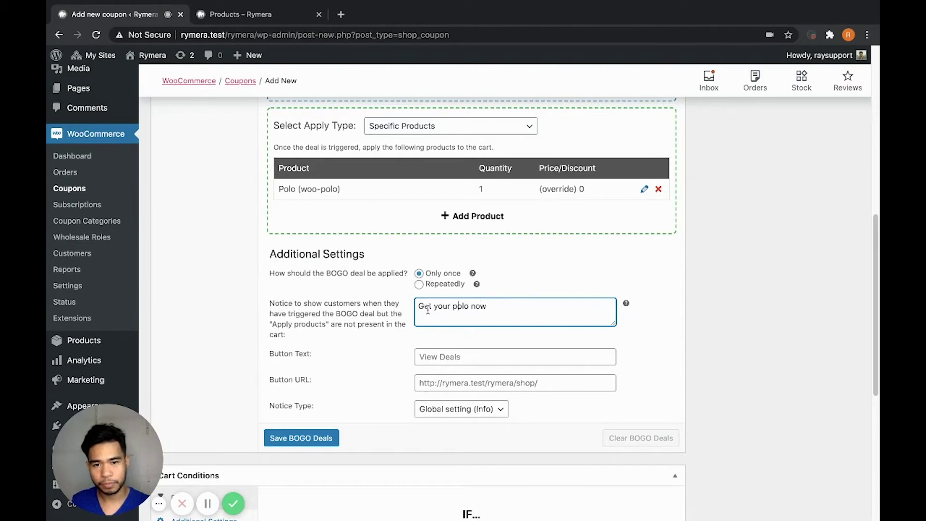
pyautogui.press('BackSpace')
pyautogui.write('P')
pyautogui.write('!')
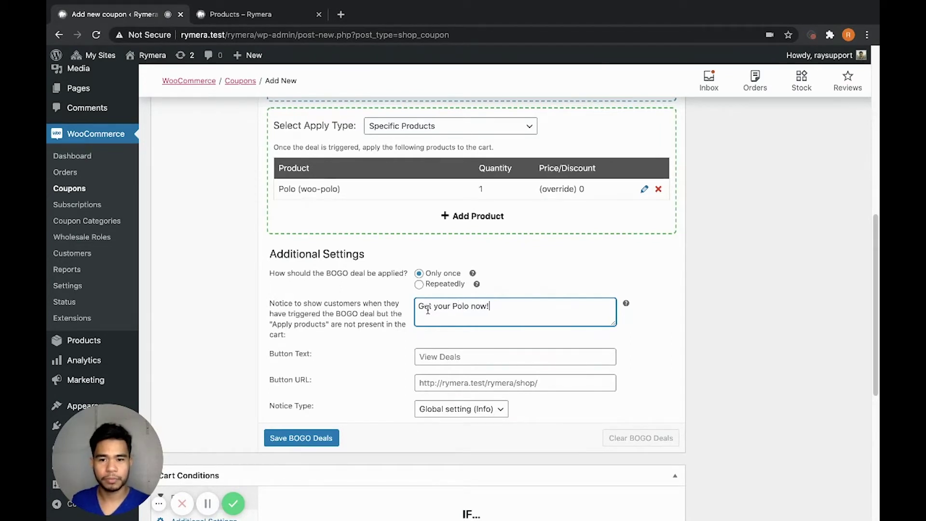
pyautogui.click(435, 353)
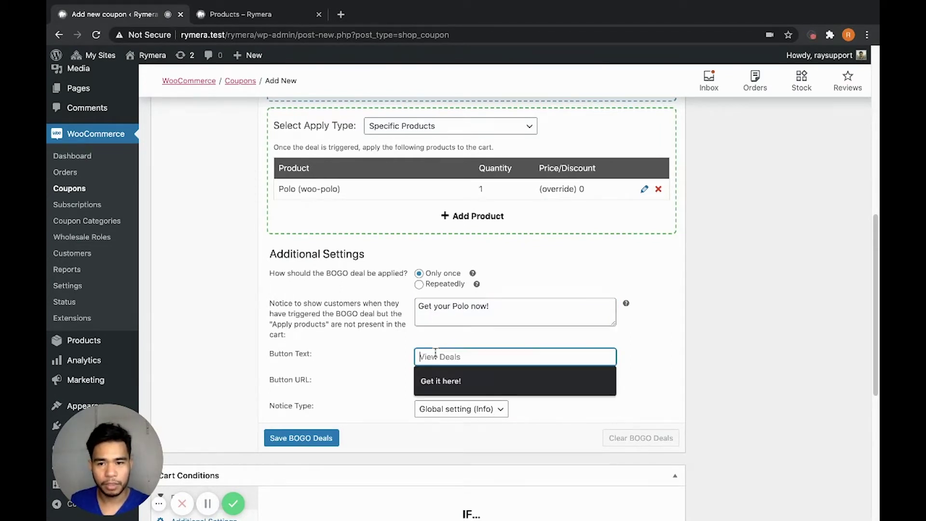
# Use 'Get it here!' as the button text and copy the Polo product page's URL.
pyautogui.click(439, 380)
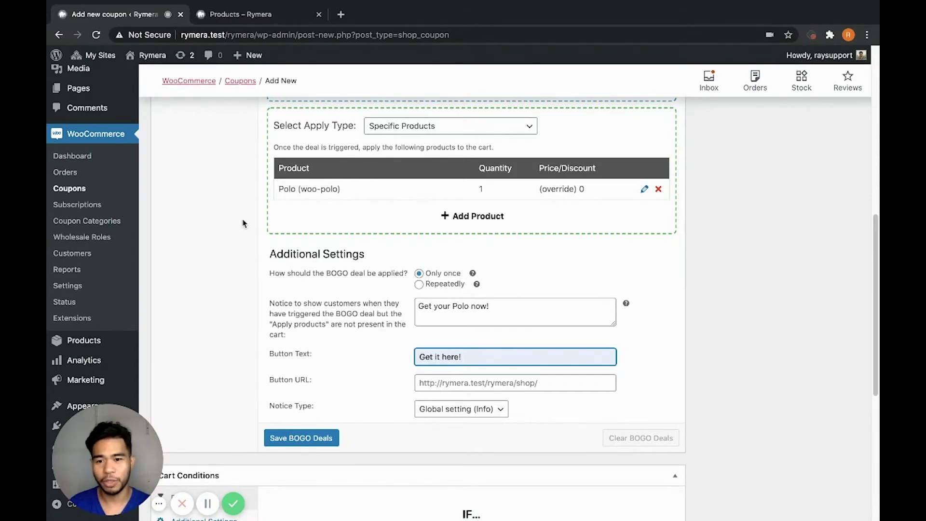
pyautogui.click(246, 16)
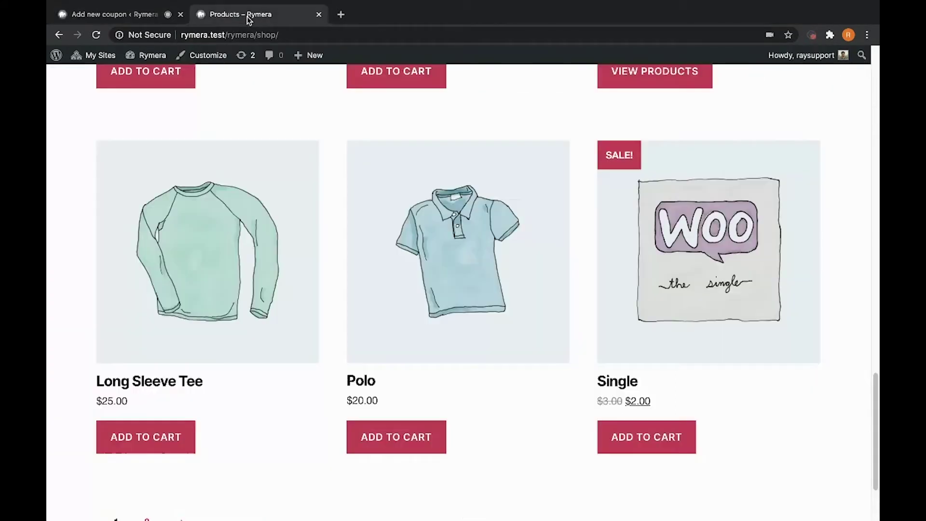
pyautogui.click(366, 350)
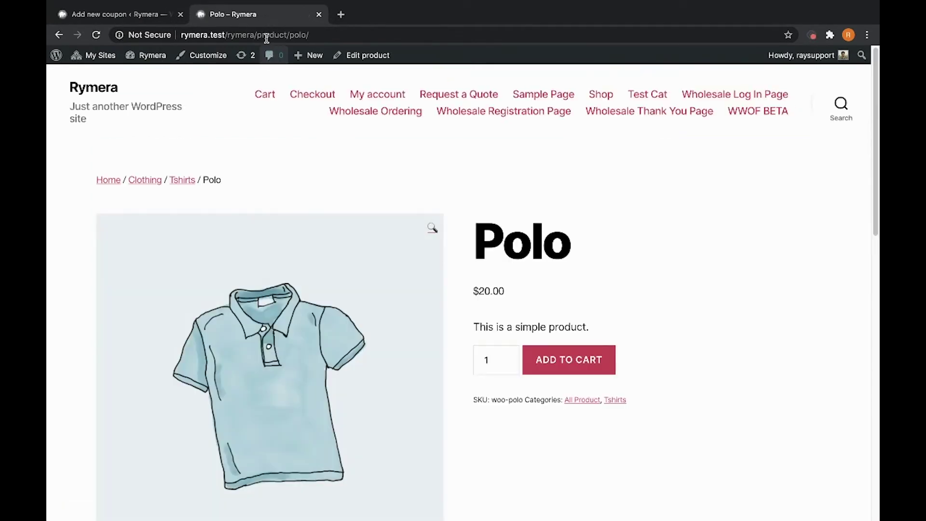
pyautogui.click(267, 35)
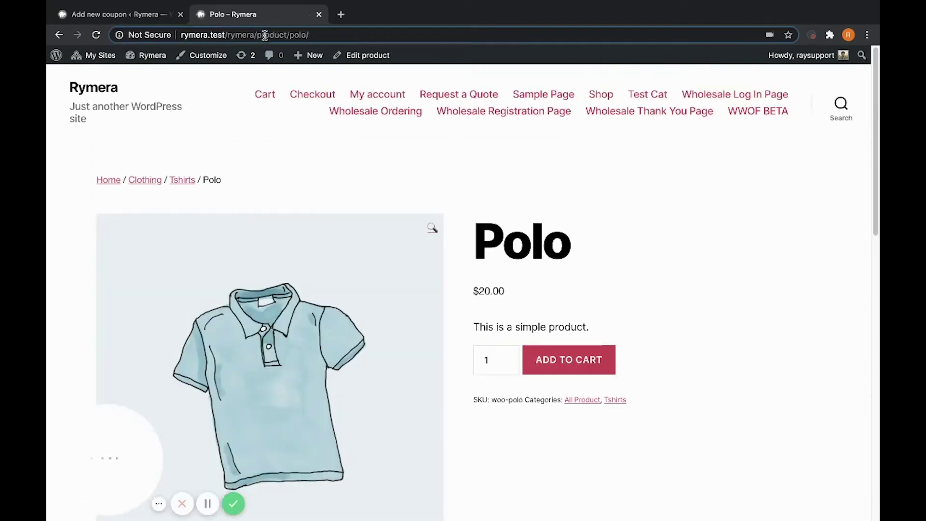
# Paste the Polo page URL as the notice's button URL and save the BOGO deal settings.
pyautogui.click(142, 15)
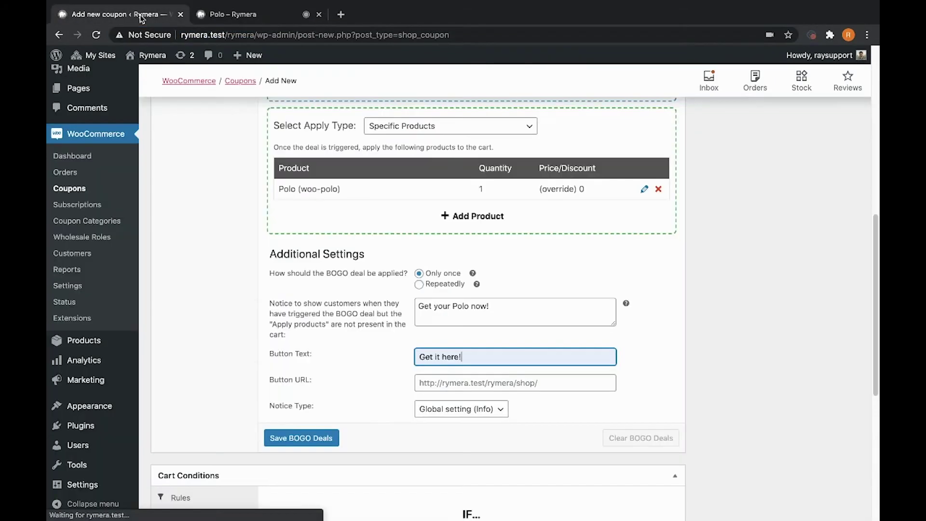
pyautogui.click(494, 384)
pyautogui.write('http://rymera.test/rymera/product/polo/')
pyautogui.click(323, 441)
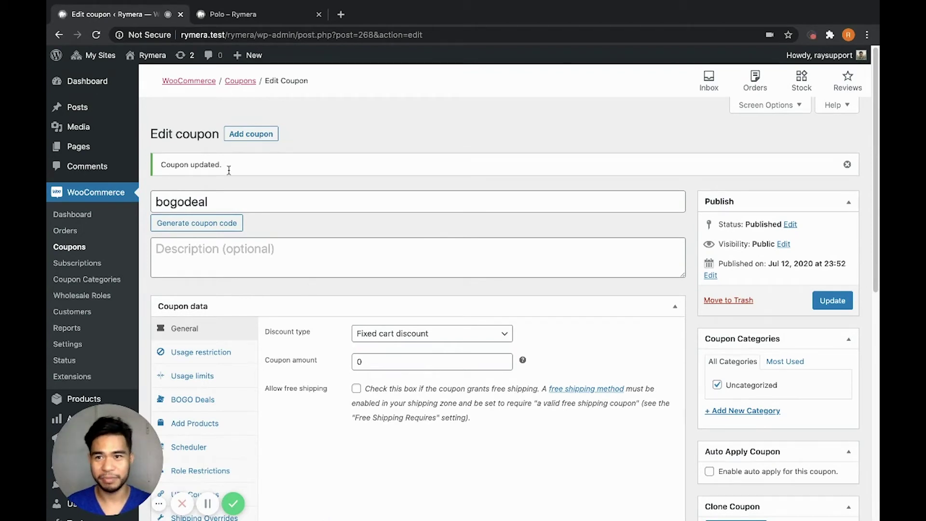
pyautogui.click(225, 15)
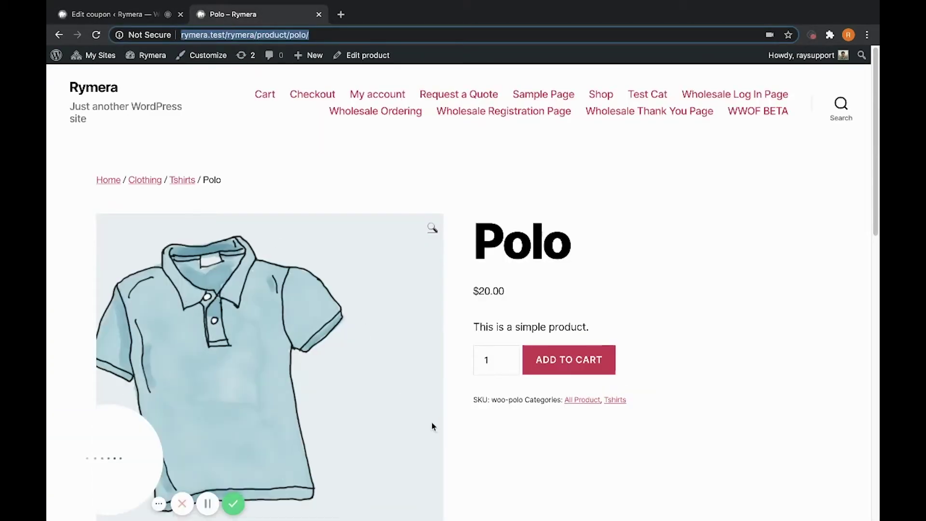
# Add two Polos to the cart and apply the coupon code 'bogodeal' there.
pyautogui.click(504, 355)
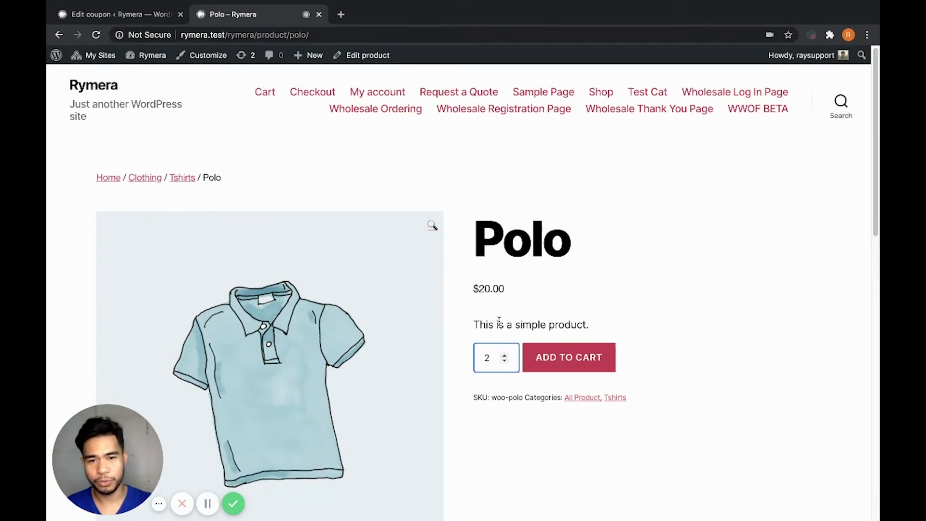
pyautogui.click(539, 360)
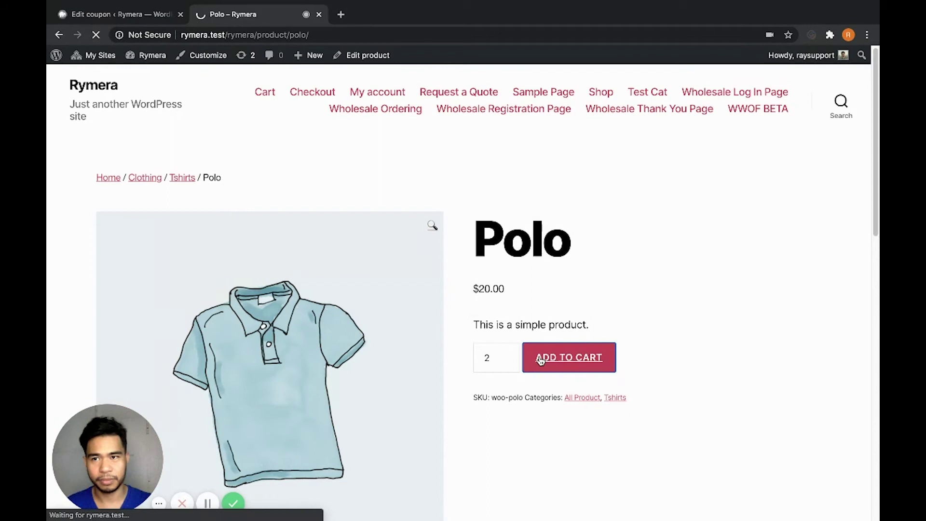
pyautogui.click(783, 243)
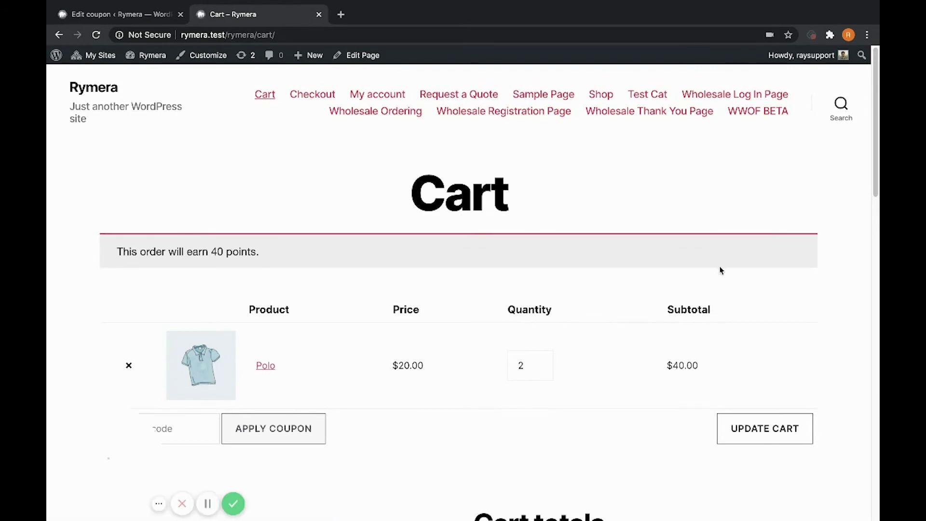
pyautogui.scroll(-2, 720, 268)
pyautogui.click(207, 294)
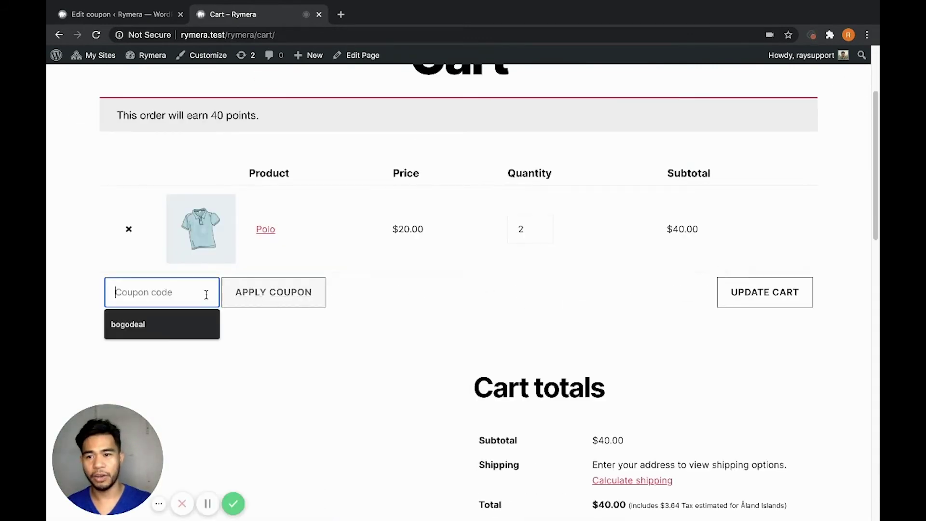
pyautogui.click(186, 325)
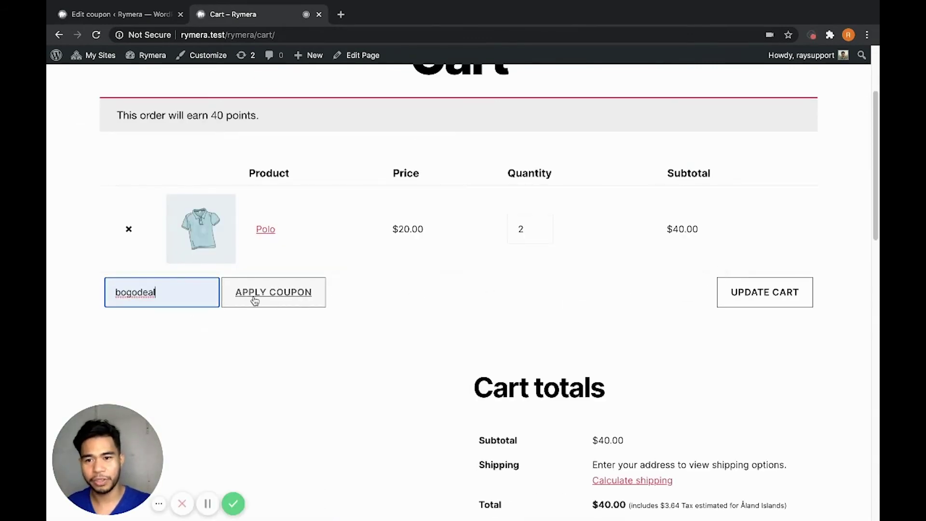
pyautogui.click(259, 297)
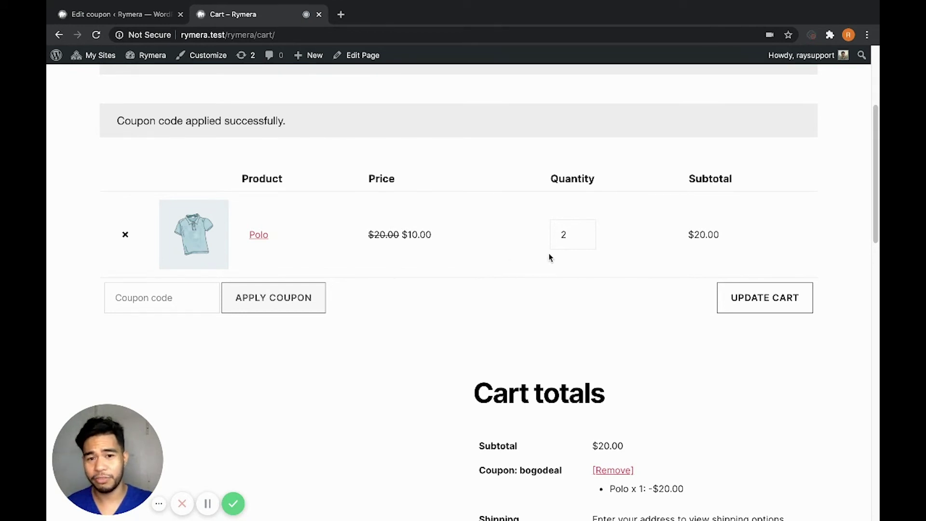
# Lower the cart's Polo quantity to 1 and update the cart.
pyautogui.click(581, 237)
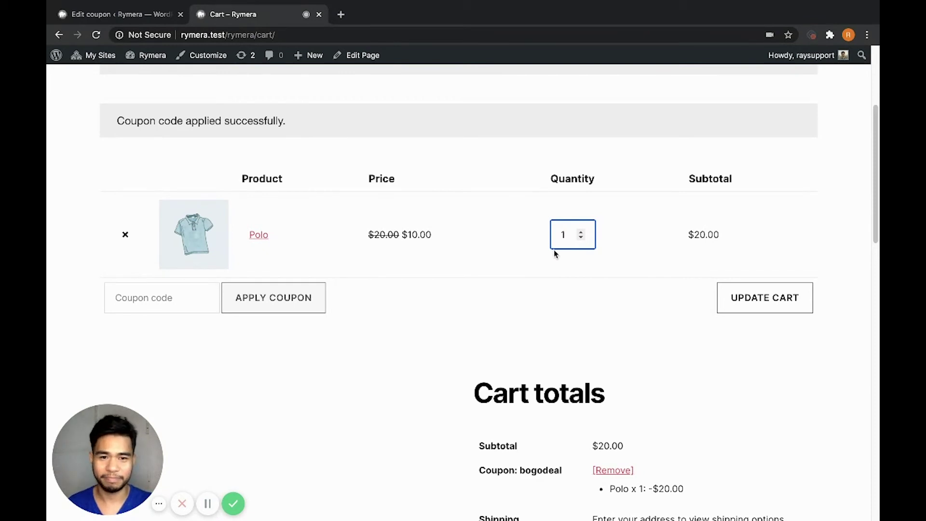
pyautogui.click(735, 299)
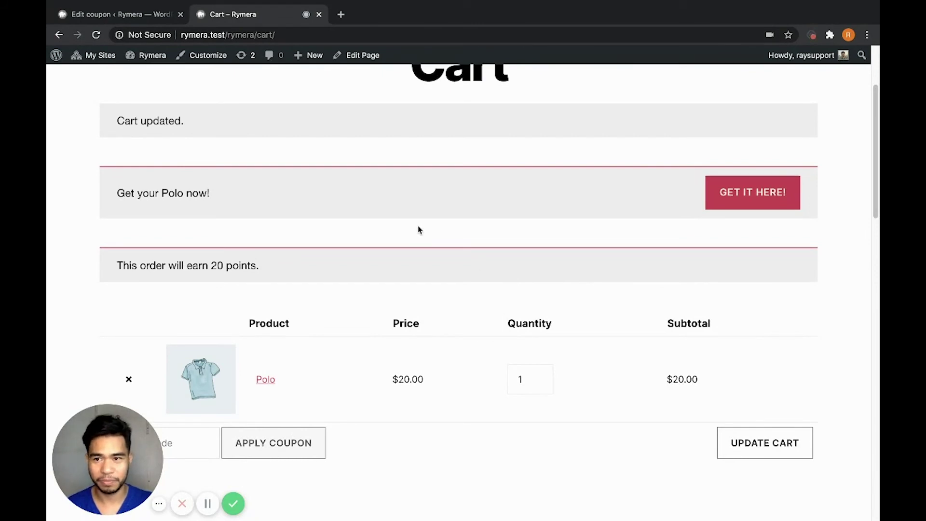
# Follow the notice's button to the Polo page, add one more Polo, and check the cart.
pyautogui.click(721, 199)
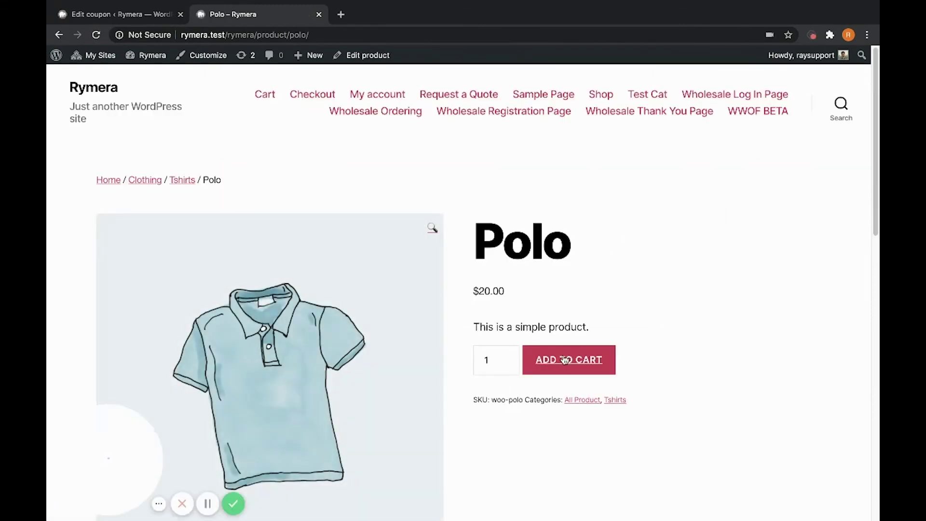
pyautogui.click(565, 360)
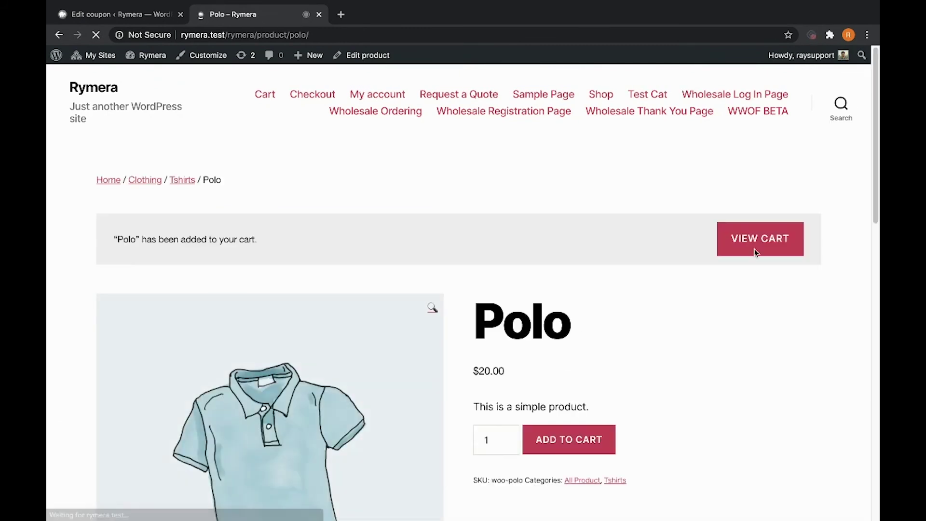
pyautogui.click(759, 247)
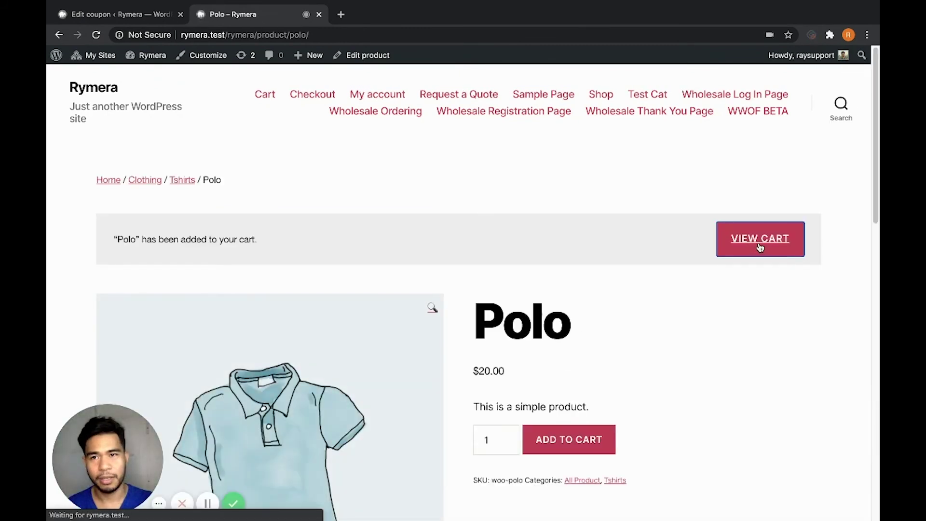
pyautogui.scroll(-1, 748, 258)
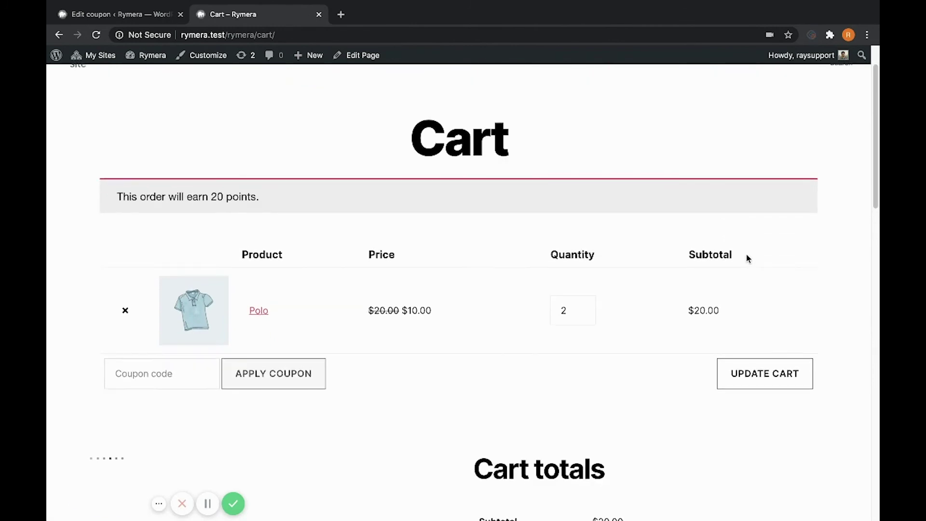
pyautogui.scroll(-1, 748, 258)
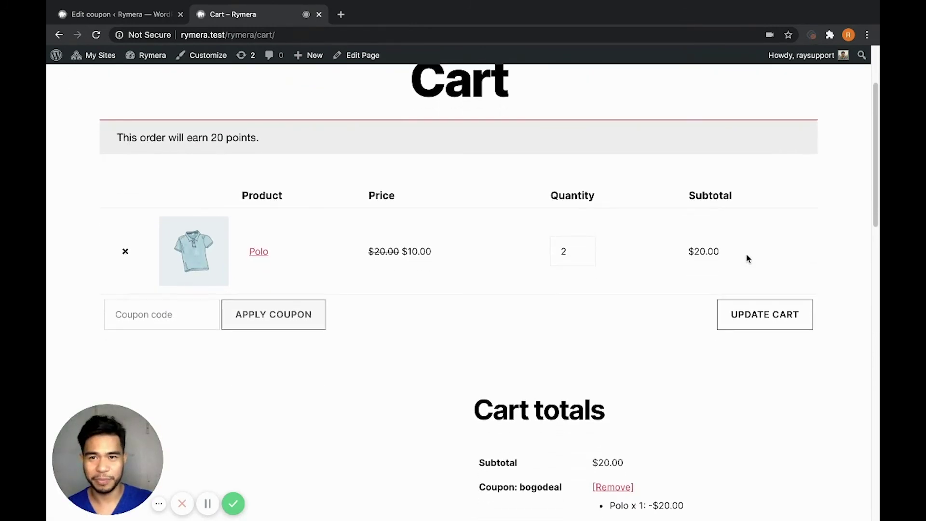
pyautogui.scroll(-1, 747, 260)
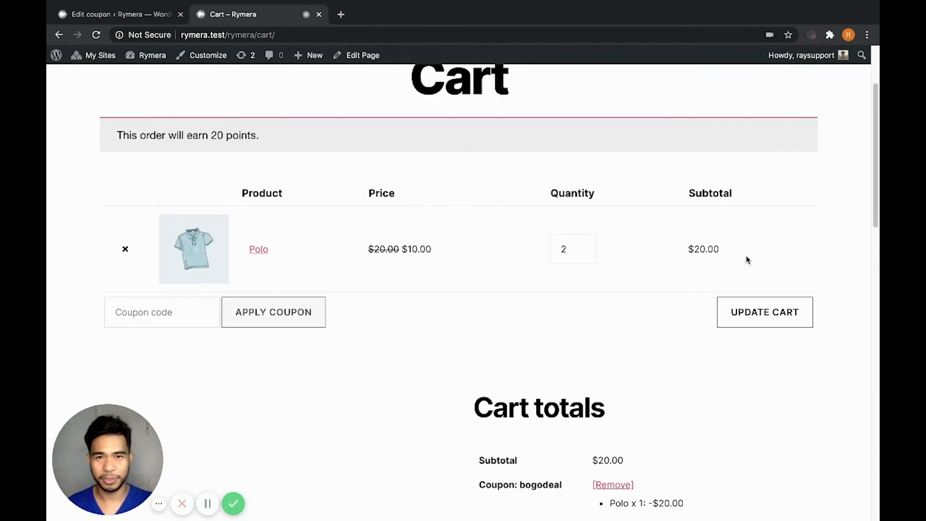
pyautogui.scroll(-1, 748, 260)
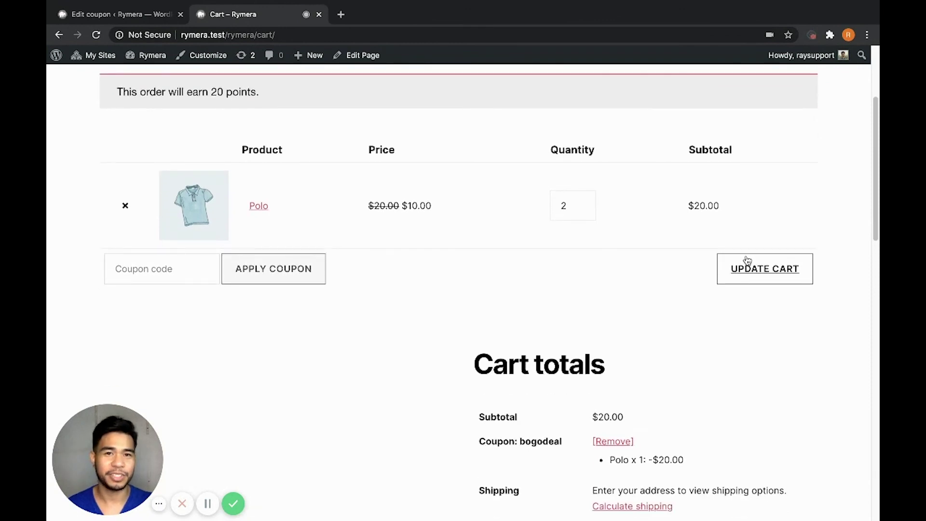